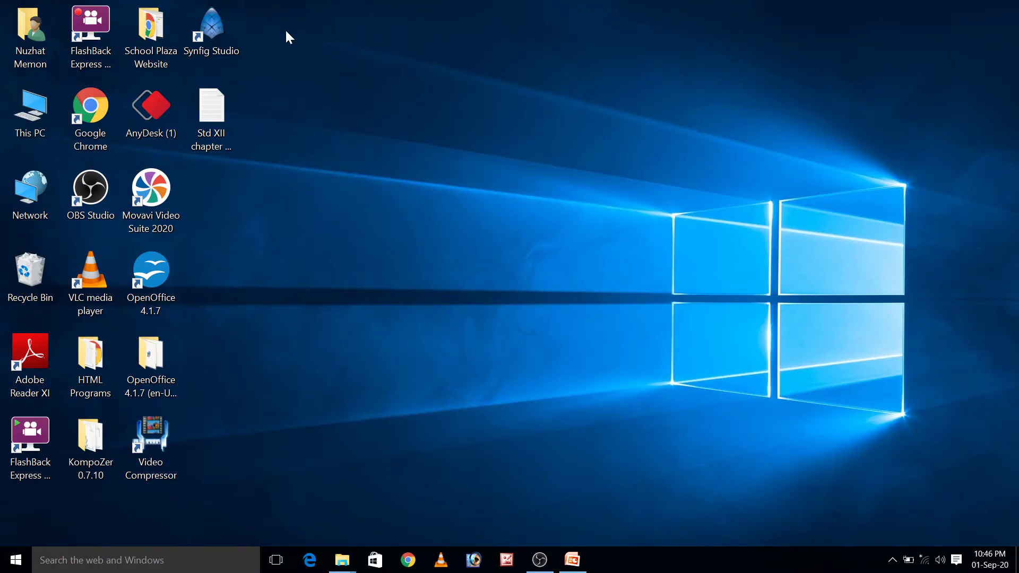
Launch Synfig Studio from its desktop shortcut so a blank Synfig Animation 1 opens.
double_click(229, 24)
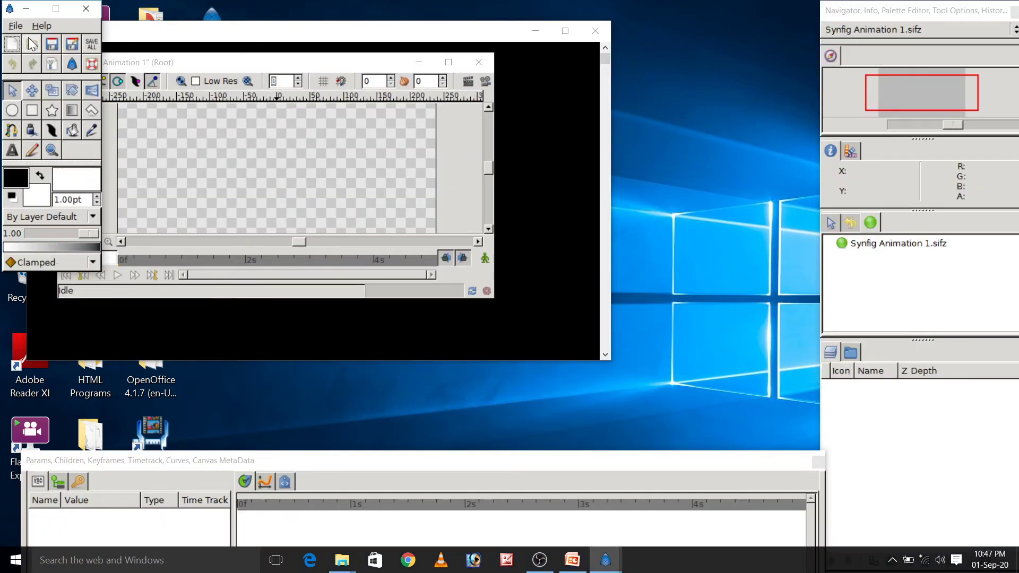
Reset the panels to their original layout and drag the canvas window taller.
click(15, 26)
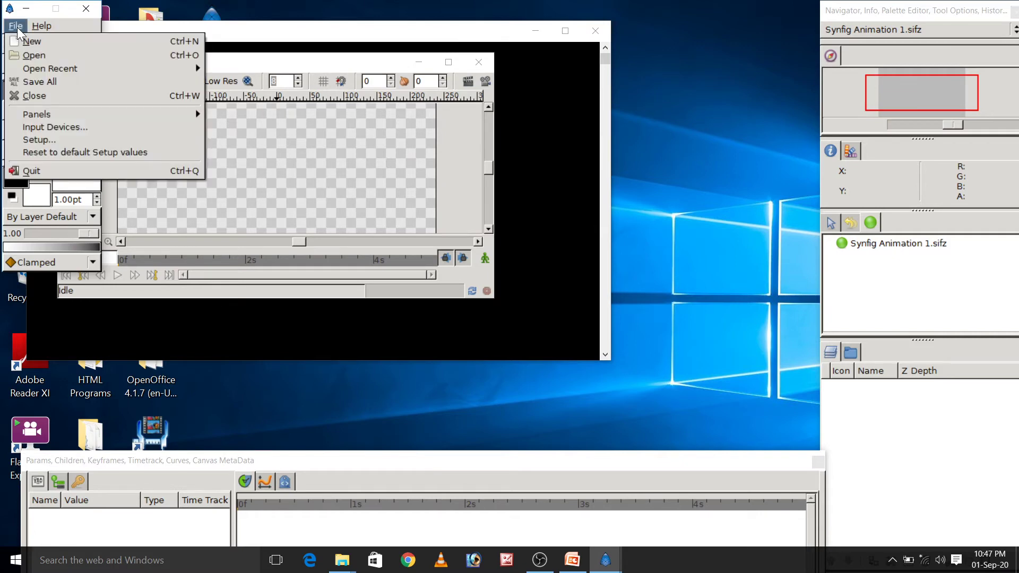
mouse_move(52, 118)
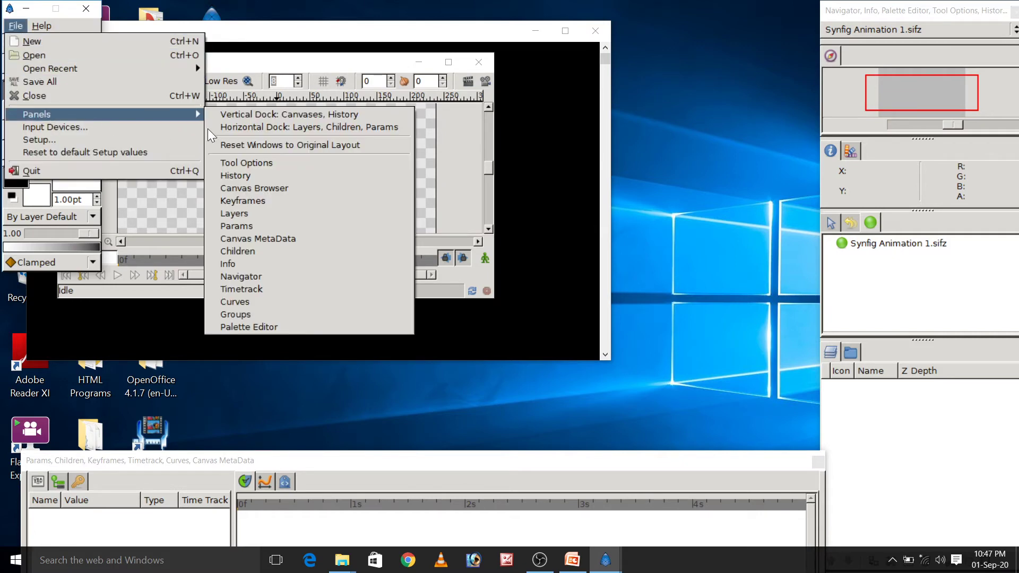
click(273, 147)
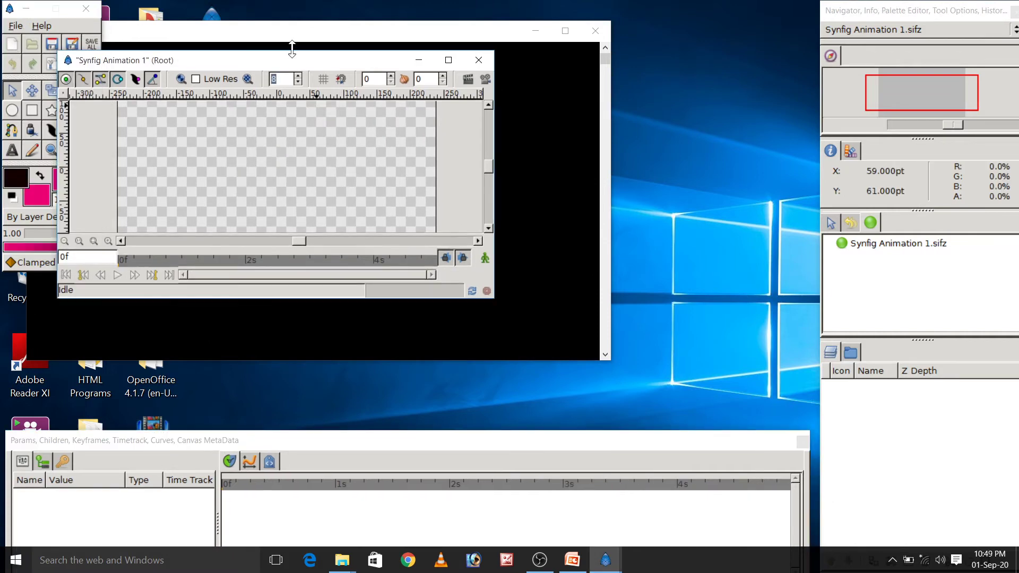
drag(296, 33, 432, 13)
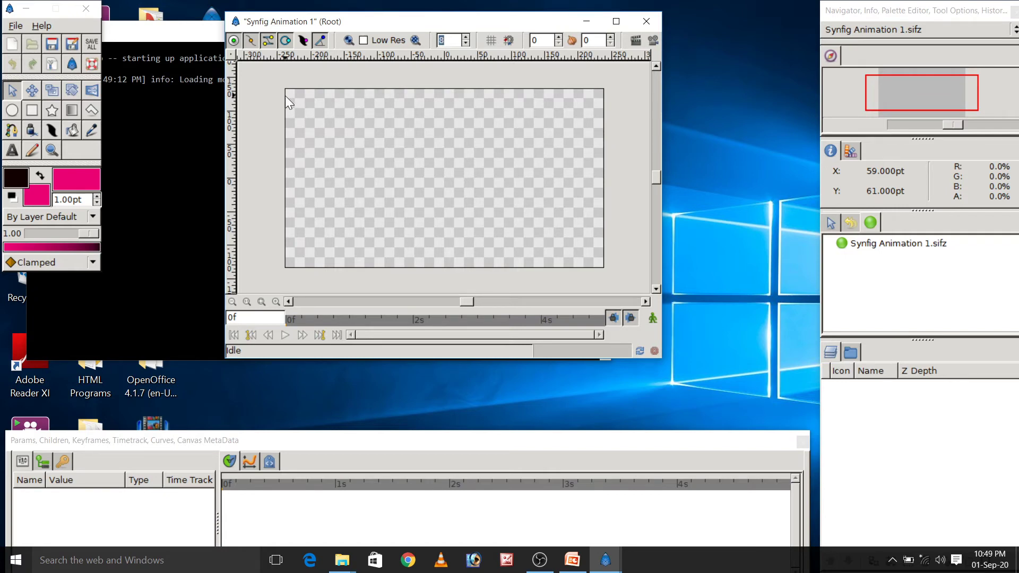
Change the canvas End Time from 5s to 2s in the Properties Time tab.
click(228, 54)
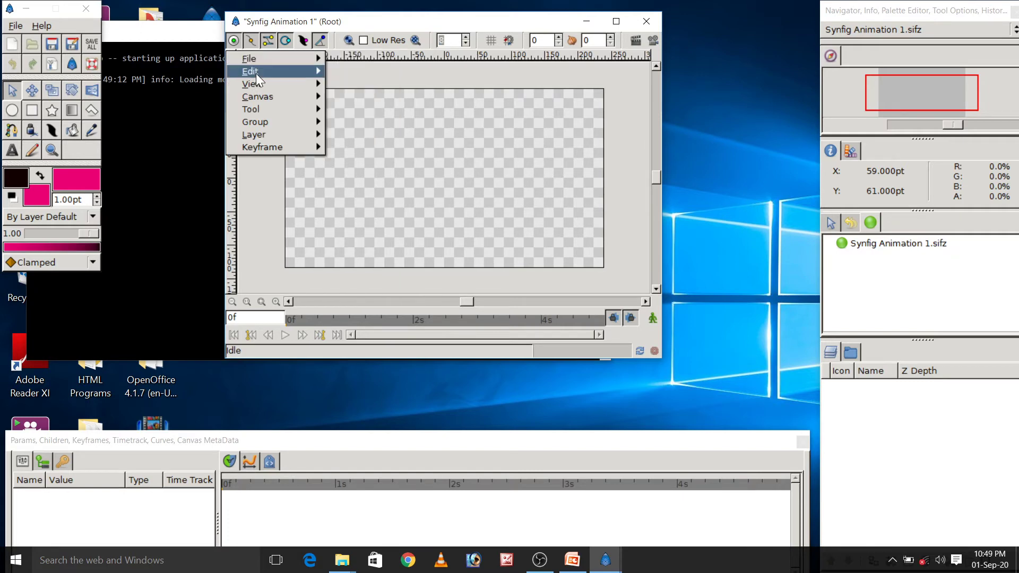
mouse_move(256, 73)
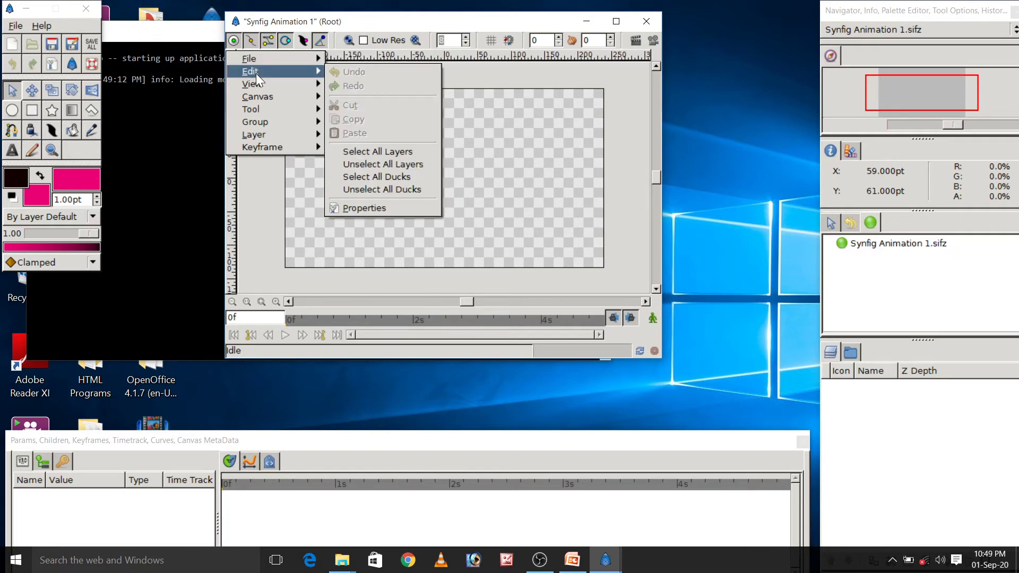
click(370, 208)
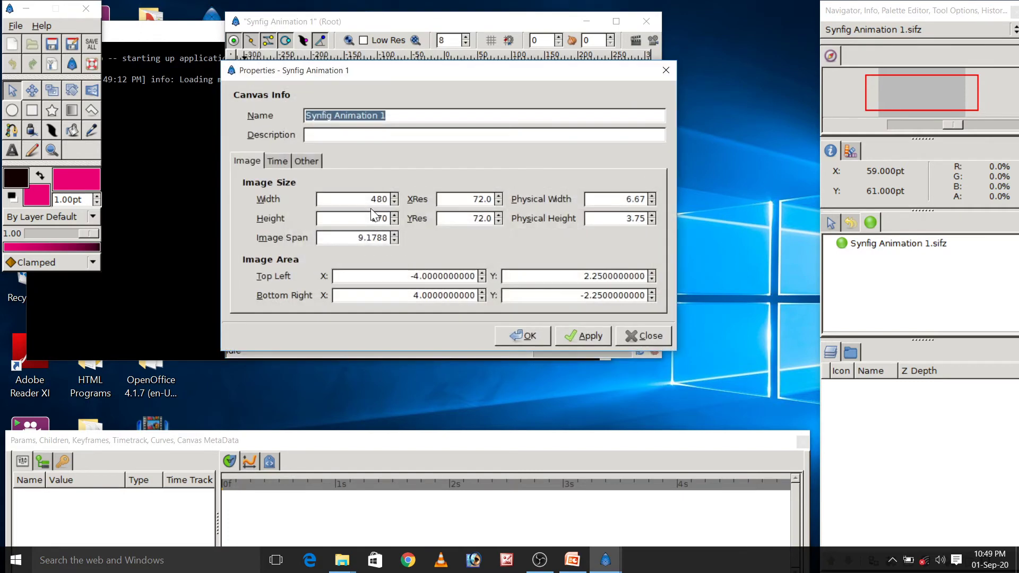
click(281, 163)
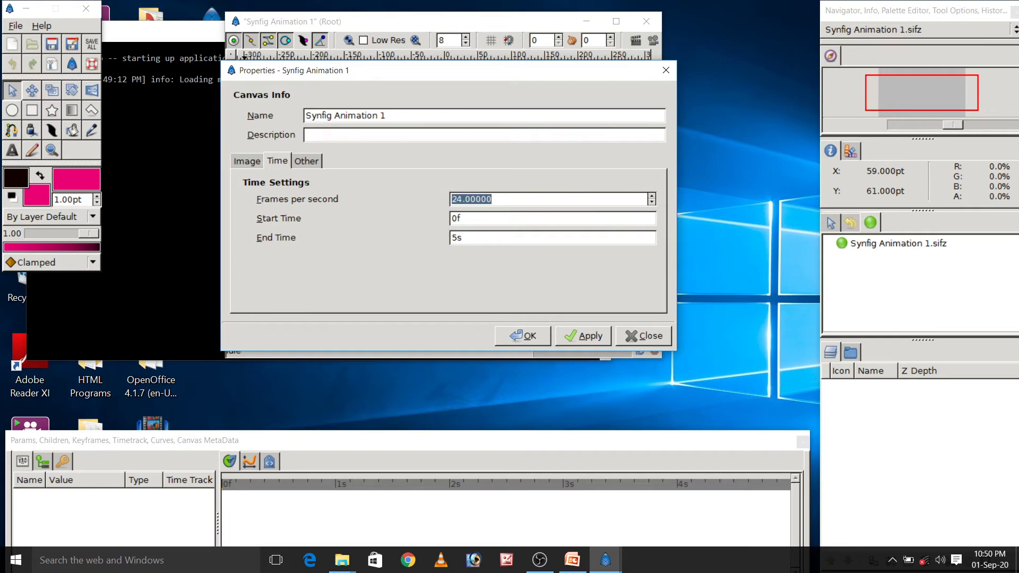
click(456, 237)
key(BackSpace)
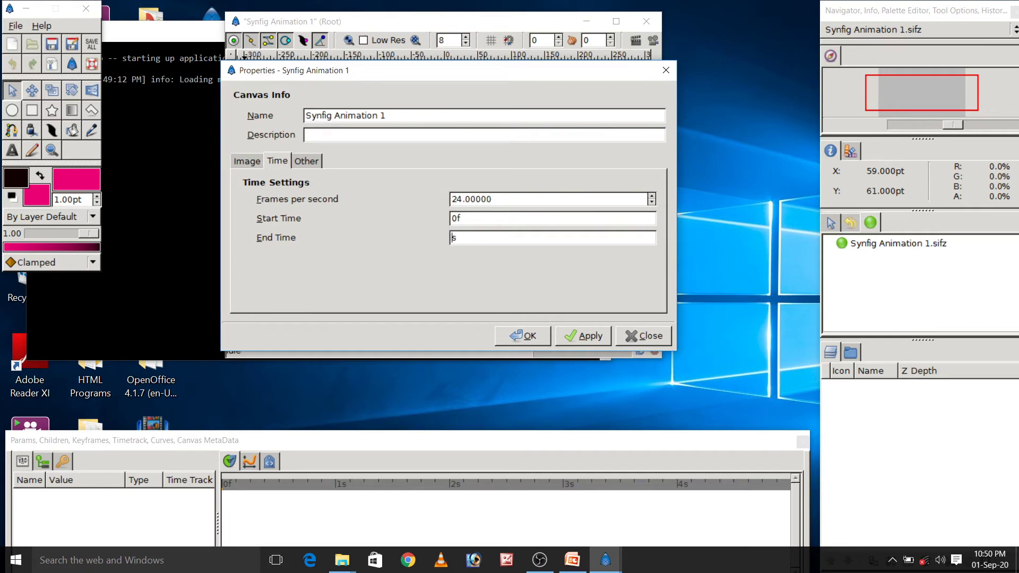
text(2)
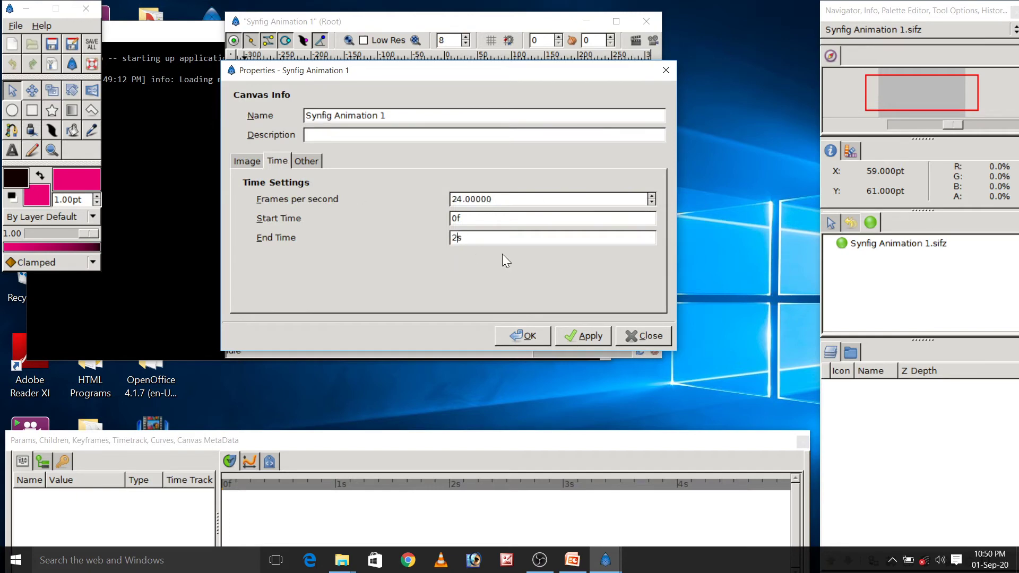
click(539, 336)
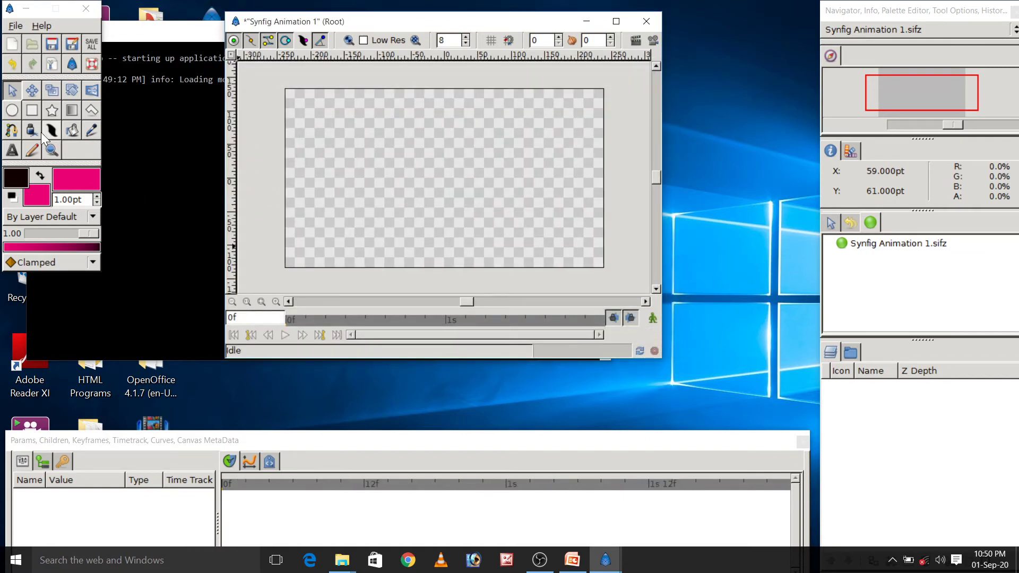
Draw a circle with the Circle tool near the canvas's left edge.
click(11, 110)
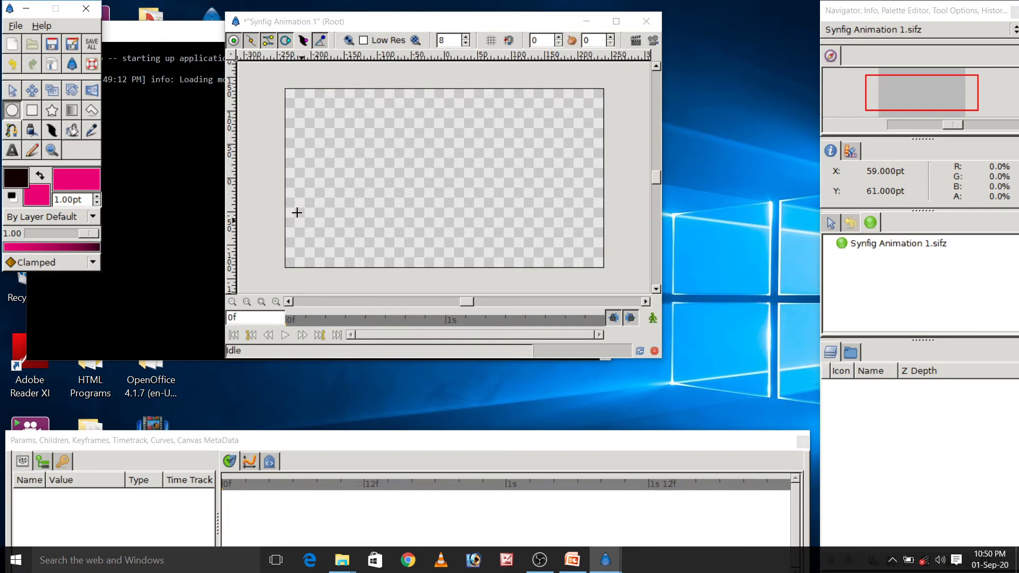
drag(312, 172, 336, 191)
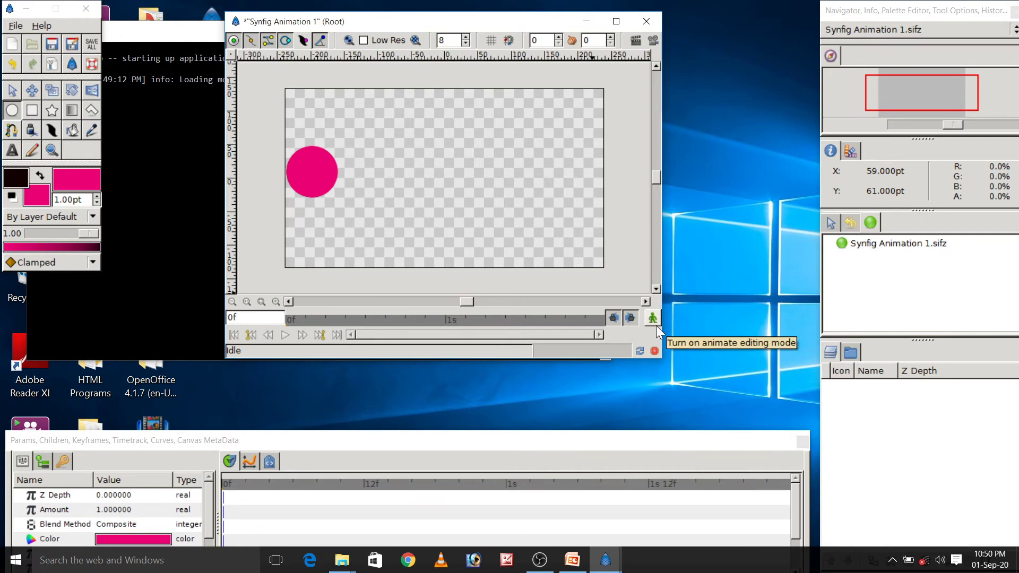
Turn on animate editing mode and select the Transform Tool.
click(656, 325)
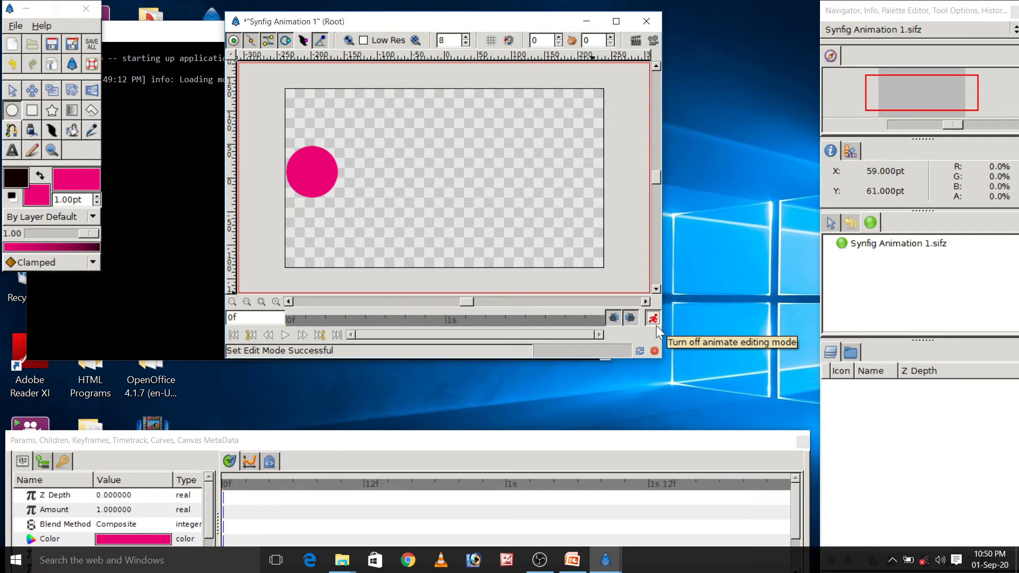
click(13, 92)
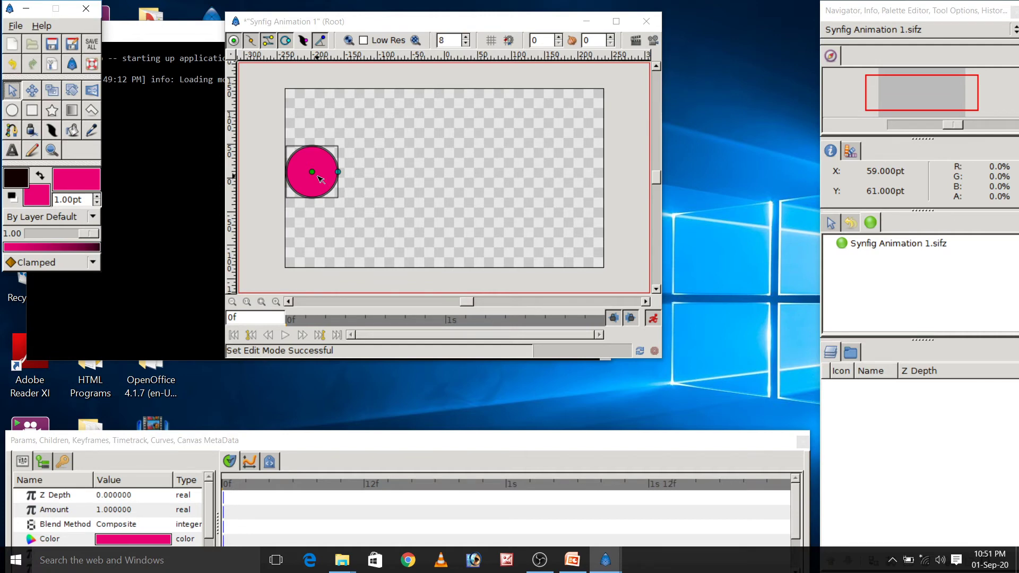
Nudge the circle's starting position slightly and enlarge the Params panel.
drag(312, 172, 317, 175)
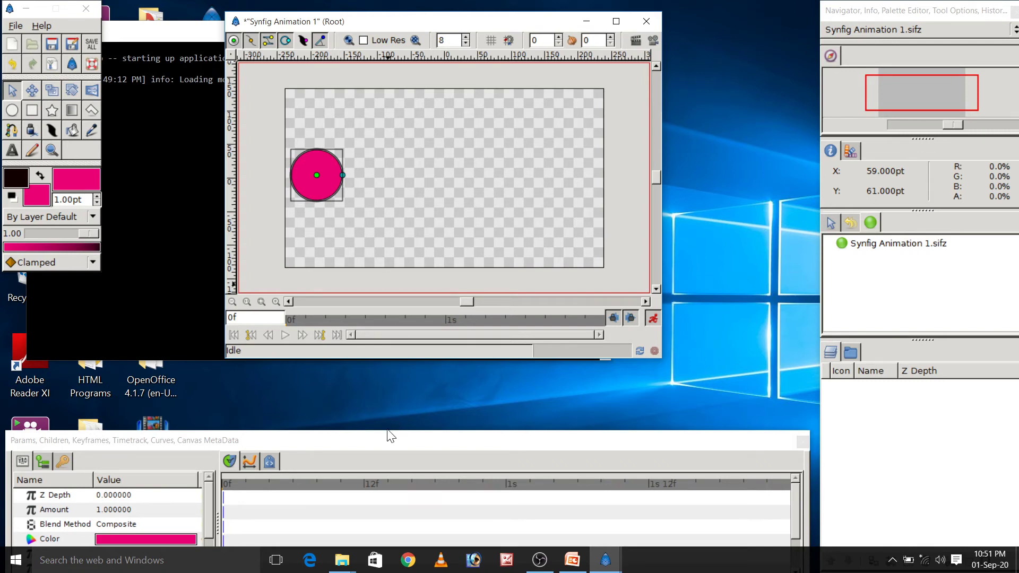
drag(392, 431, 392, 356)
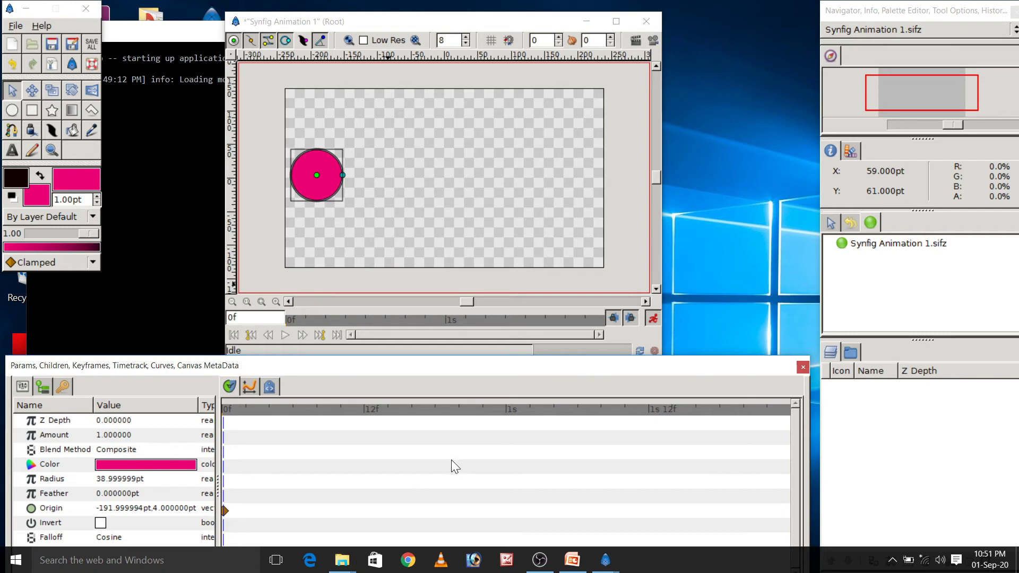
drag(471, 364, 471, 379)
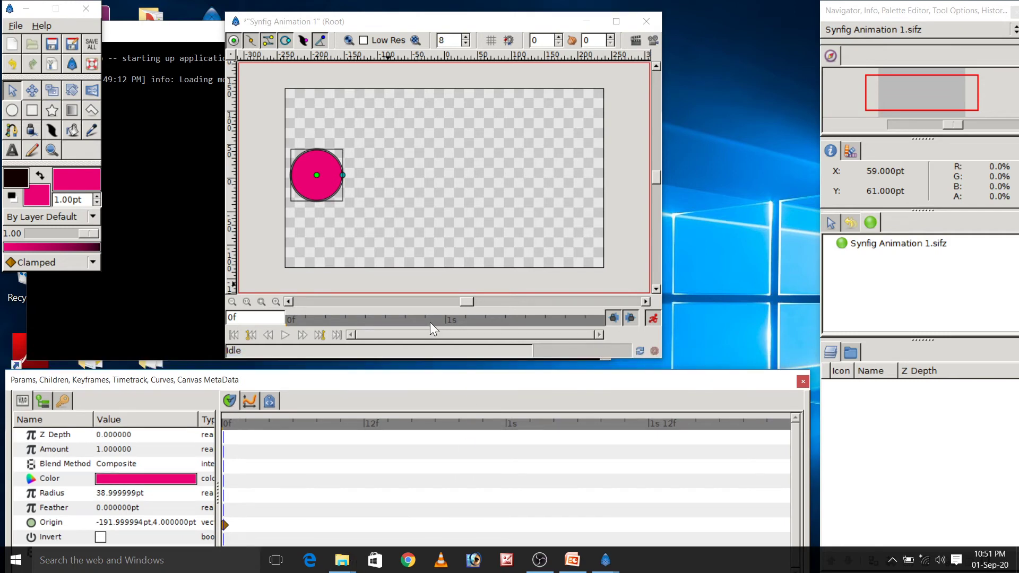
At time 2s, drag the circle's origin to the canvas's right edge (196.999994pt).
click(249, 318)
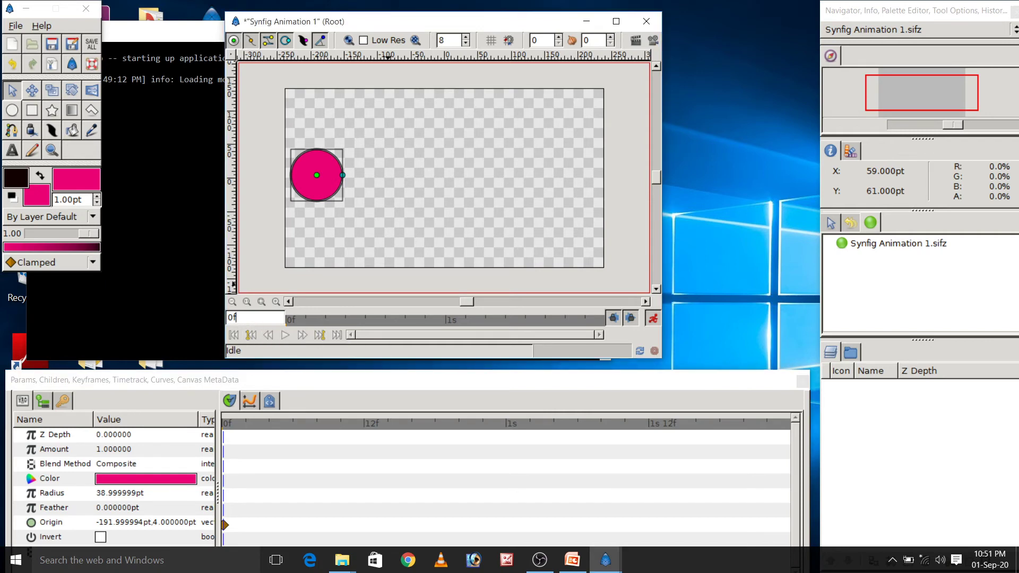
key(ctrl+a)
text(2s)
key(Return)
drag(318, 179, 580, 214)
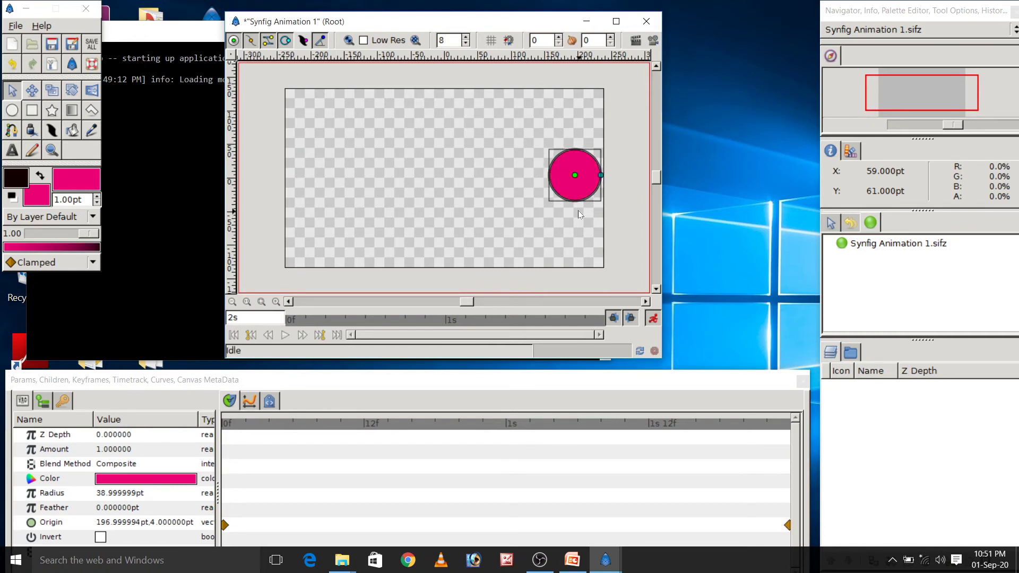
Leave animate mode, play the motion twice, check 17f, set time to 1s 4f, switch to PowerPoint.
click(652, 319)
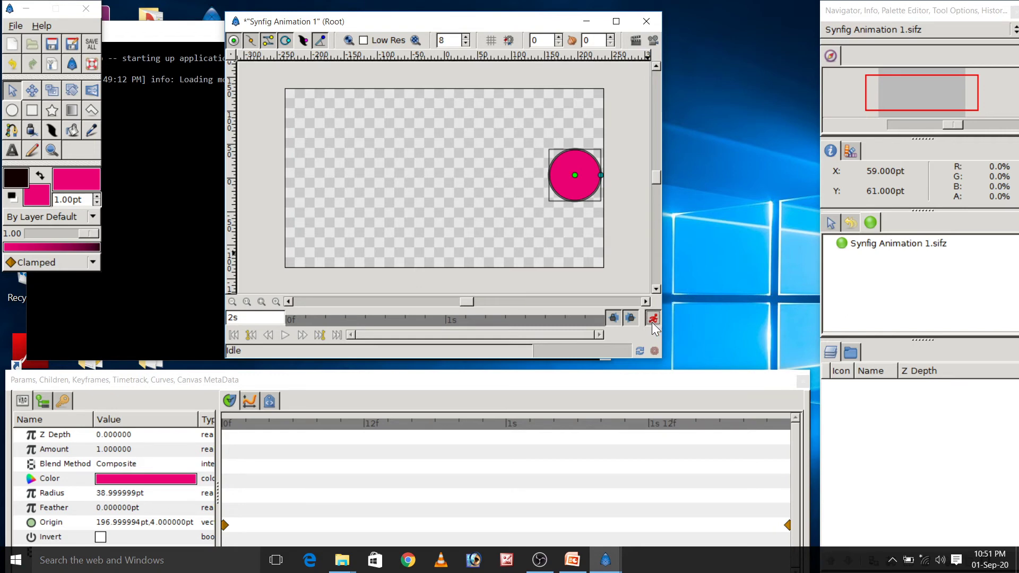
click(284, 335)
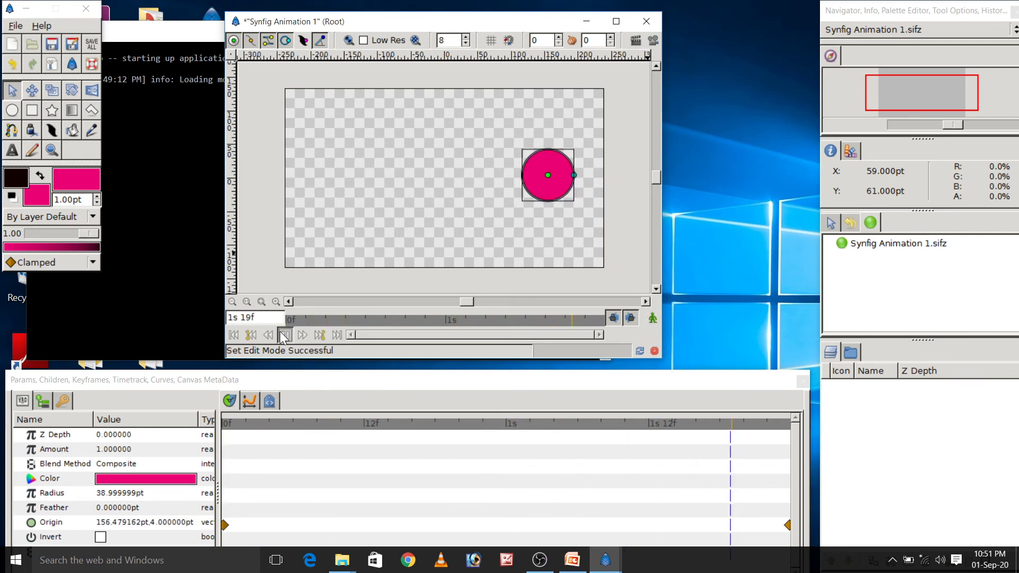
click(285, 336)
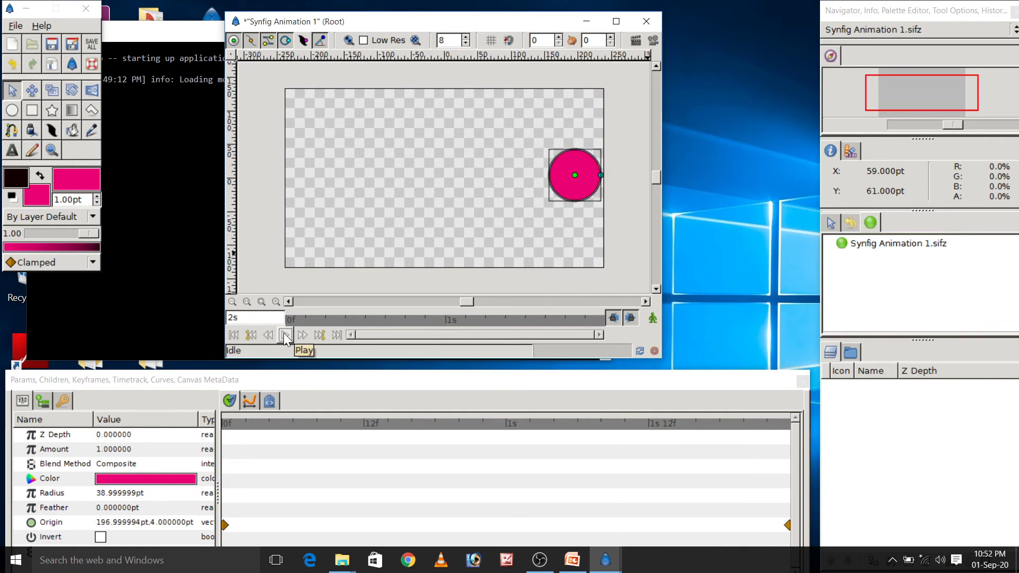
click(400, 319)
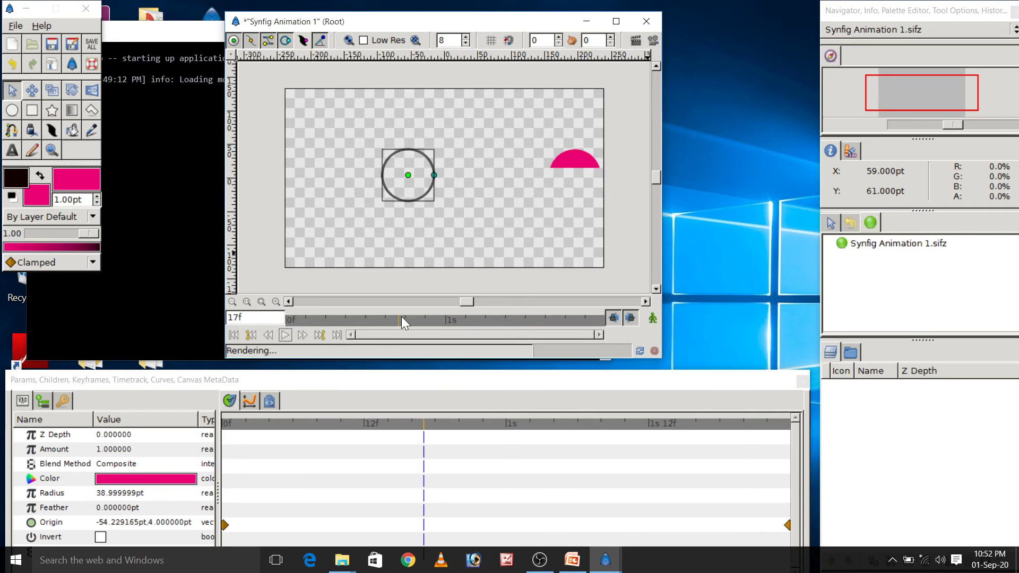
click(470, 326)
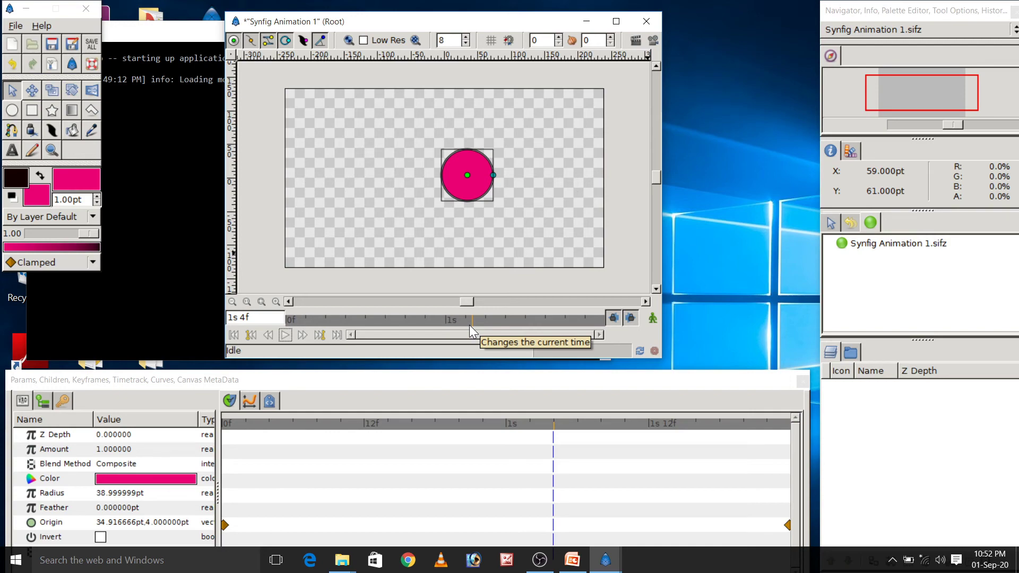
key(alt+Tab)
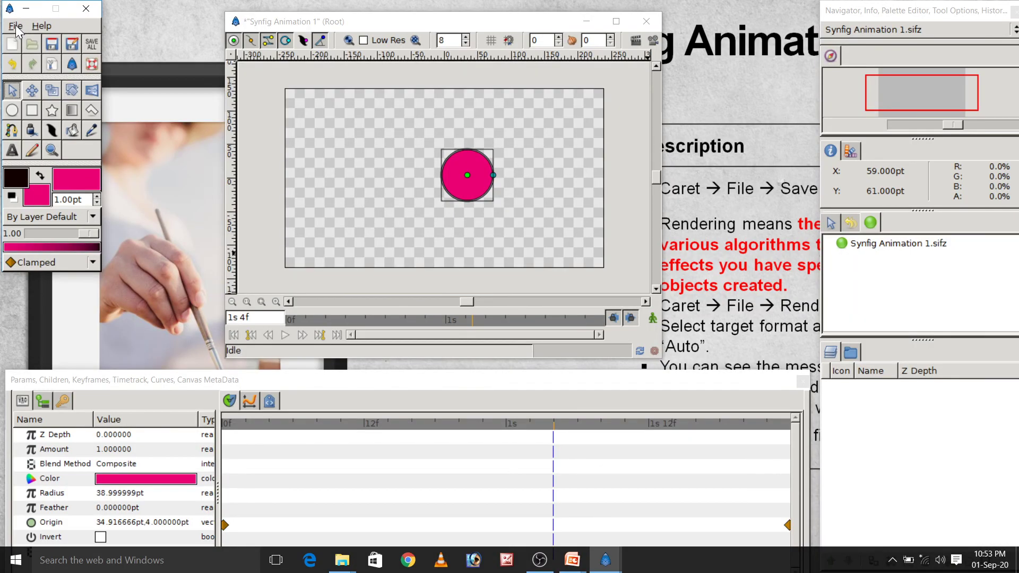
Save the animation to the Desktop as moving_circle1.sifz.
click(14, 29)
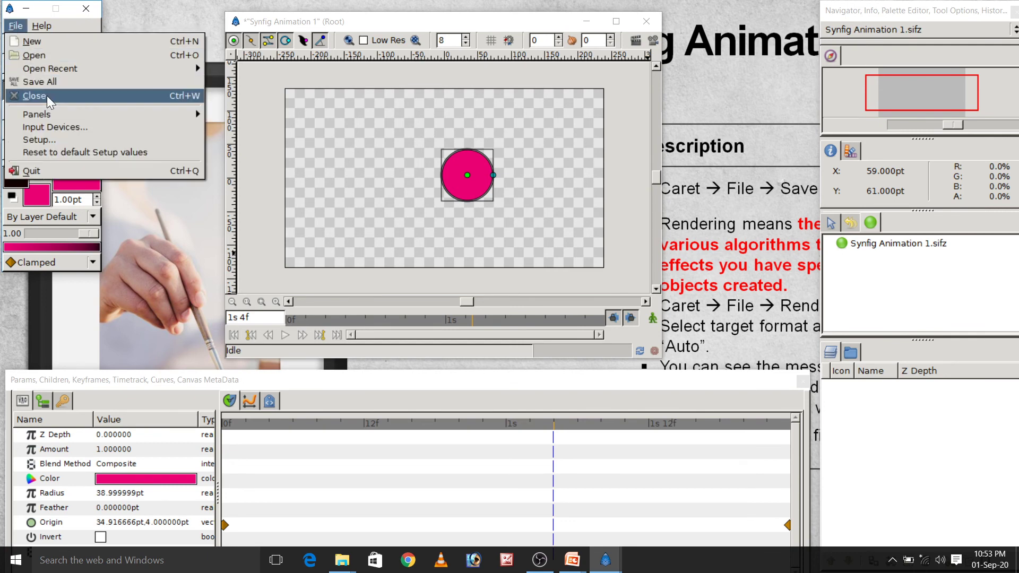
click(50, 85)
click(187, 74)
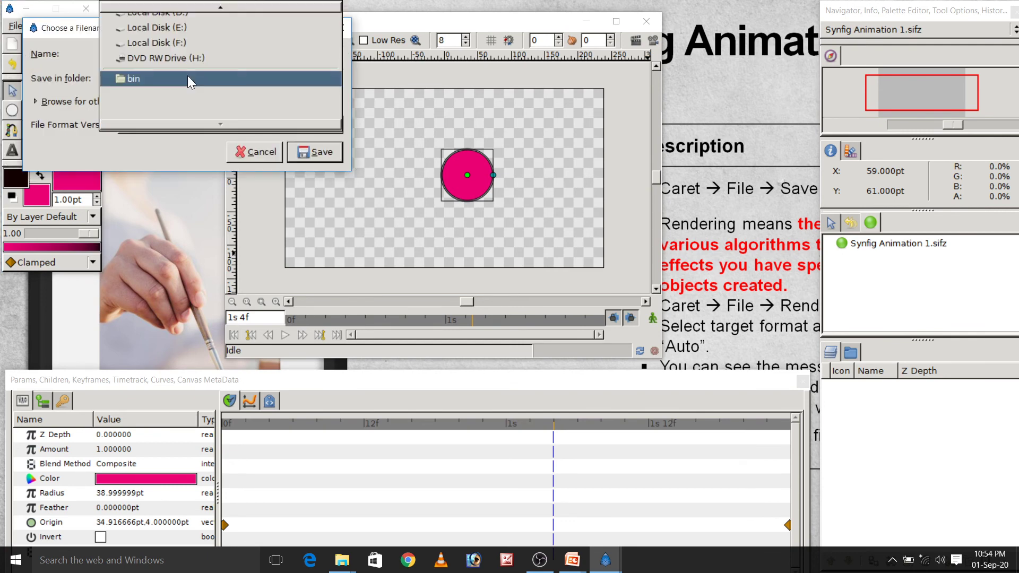
scroll(188, 69, up, 5)
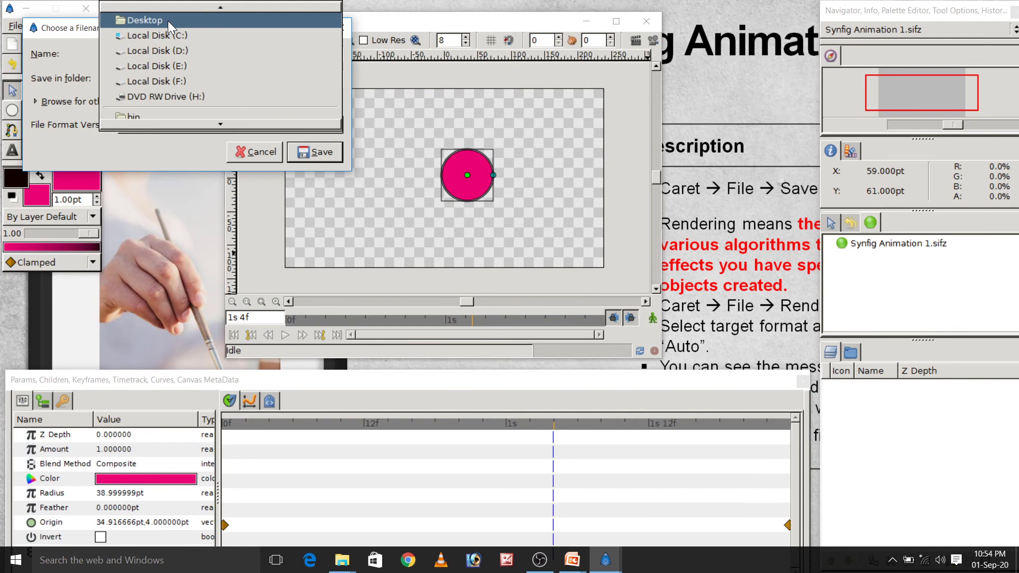
click(168, 21)
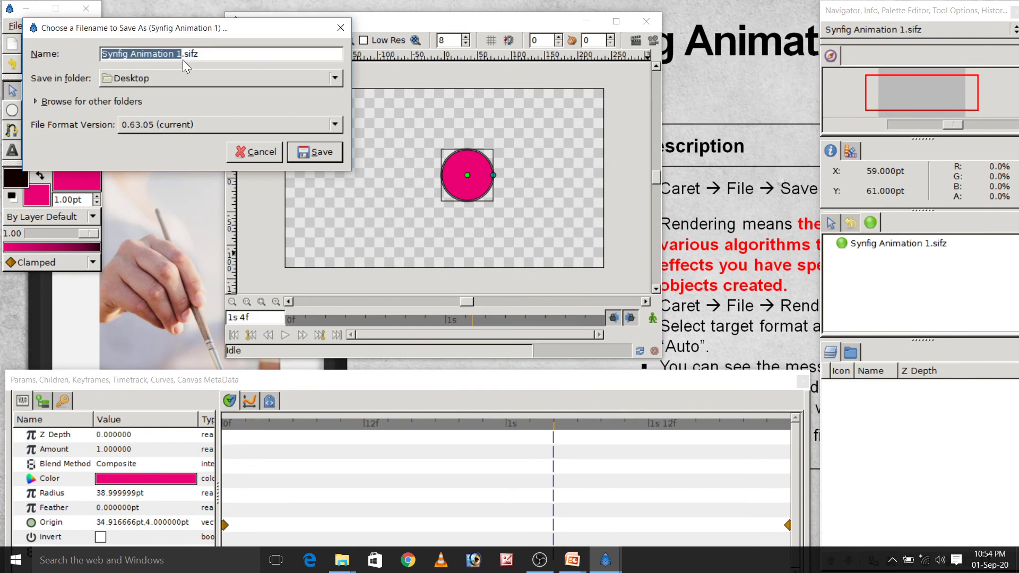
text(moving_c)
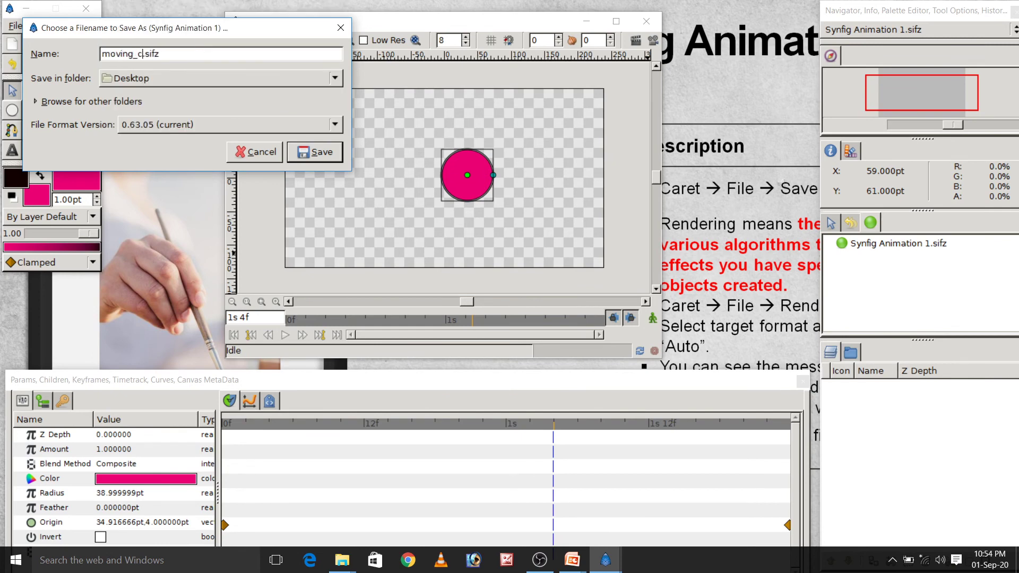
text(ircle1)
click(311, 154)
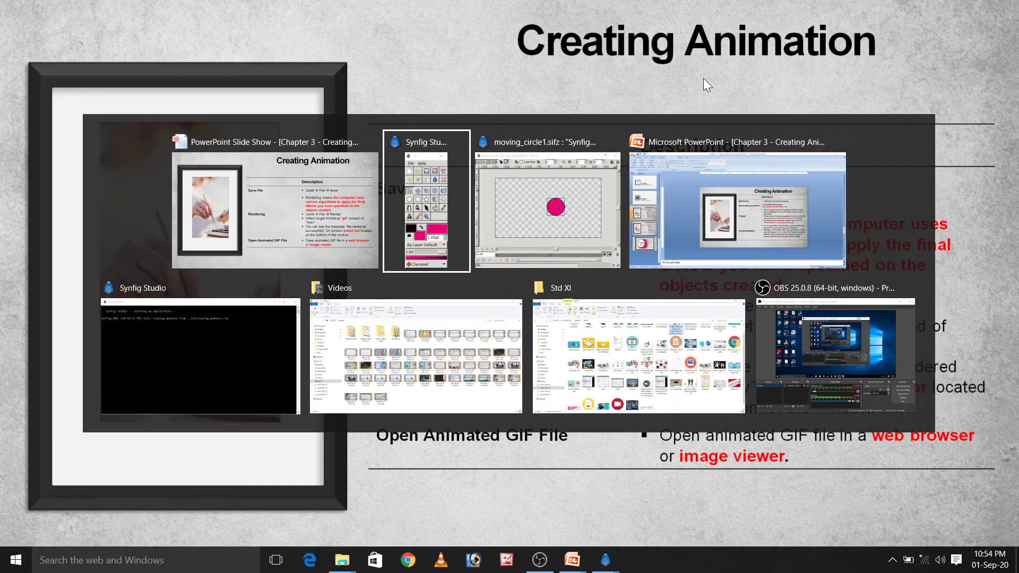
key(alt+Tab)
key(alt+Tab)
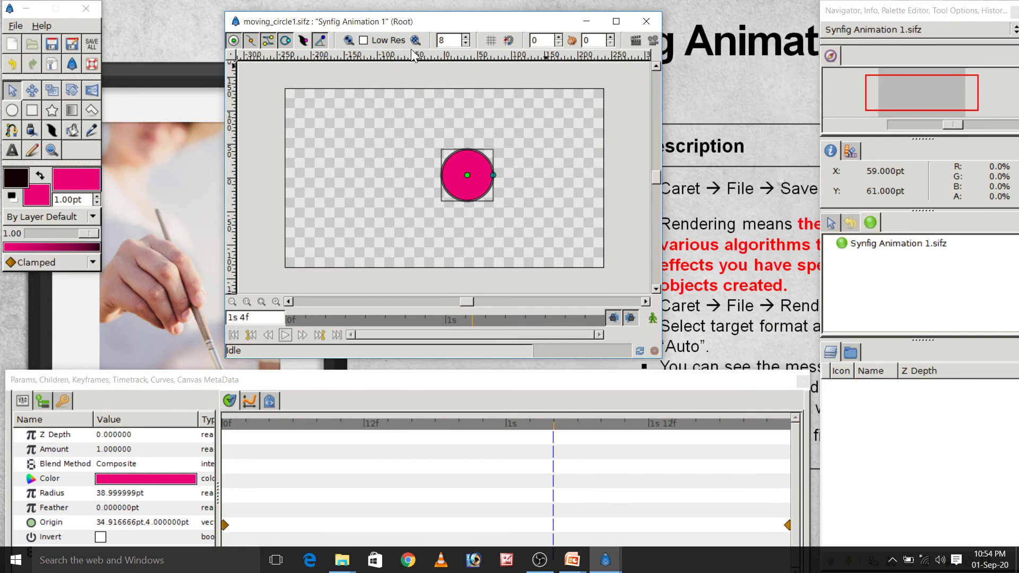
Render the animation to the Desktop as moving_circle1.gif with the gif target format.
click(230, 54)
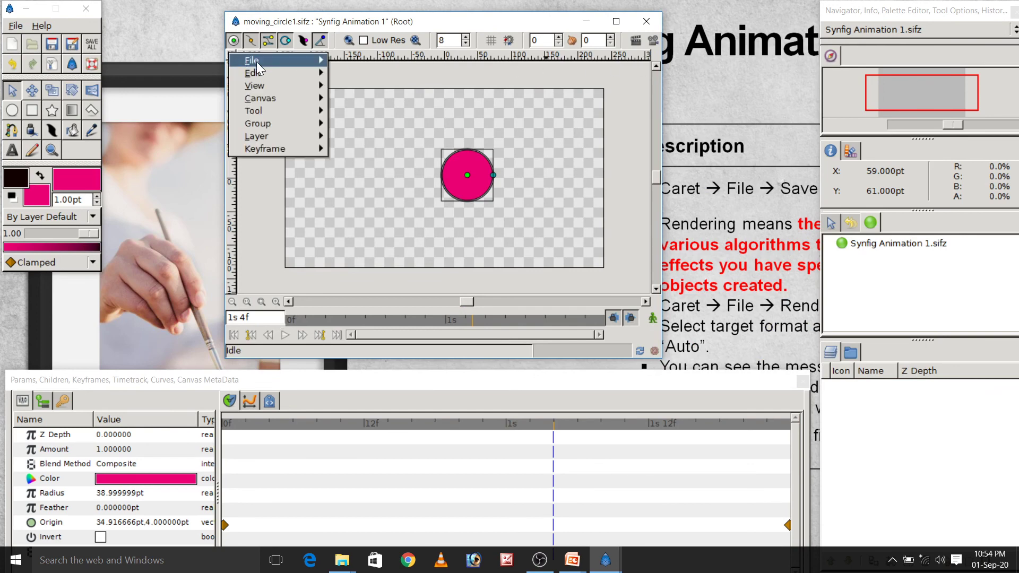
mouse_move(263, 59)
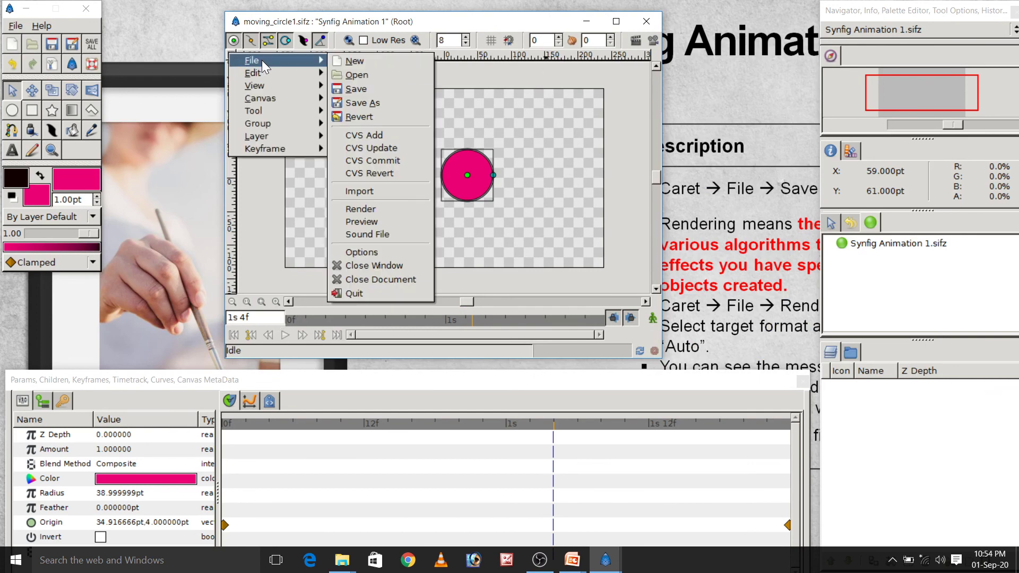
click(364, 209)
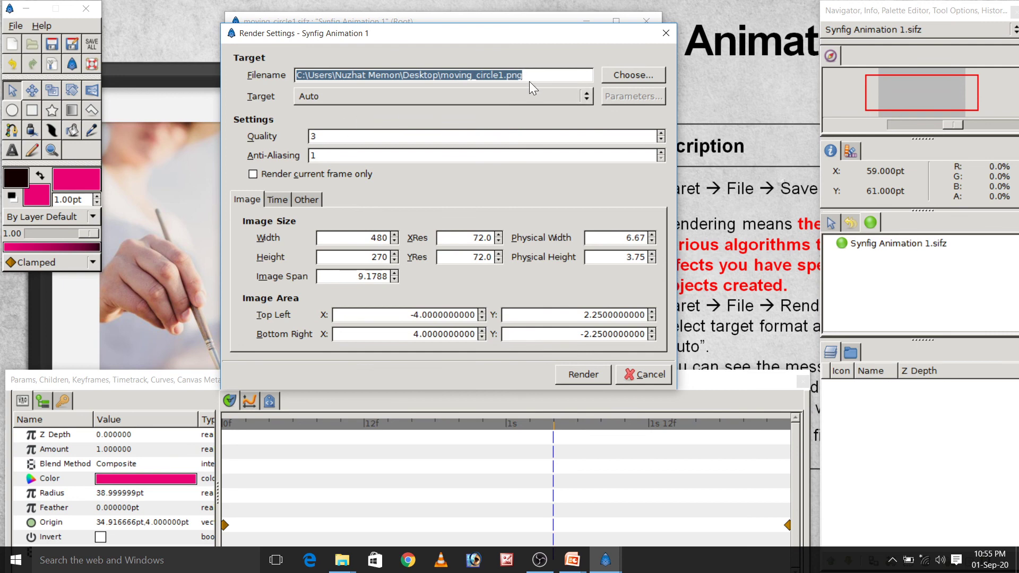
key(End)
key(BackSpace)
key(BackSpace)
key(BackSpace)
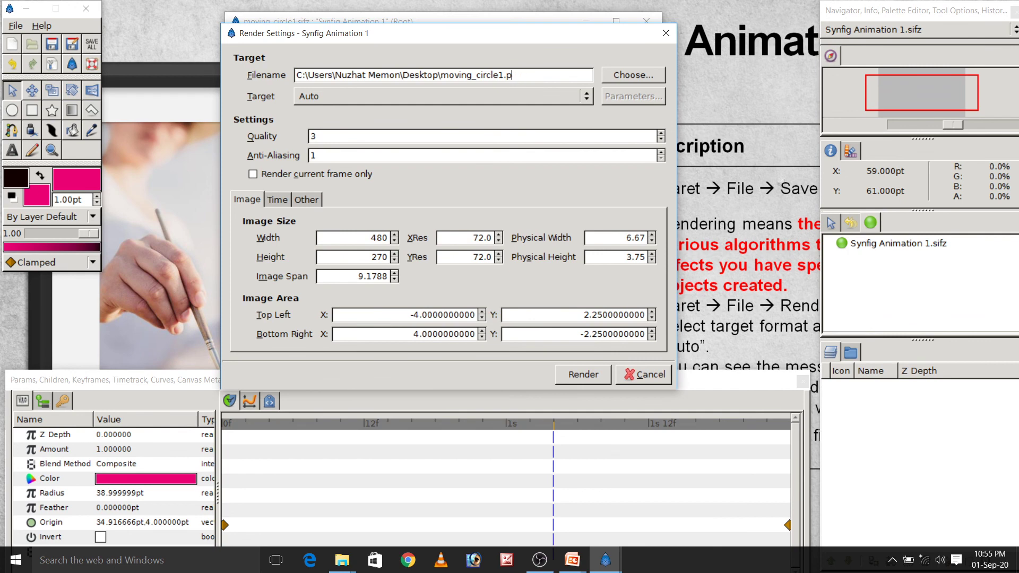
text(gif)
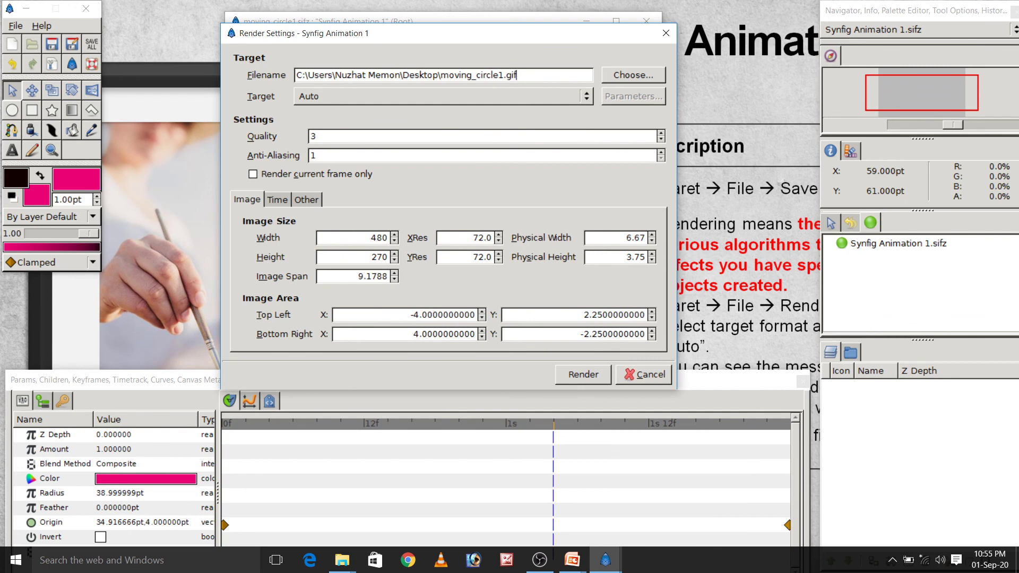
click(403, 101)
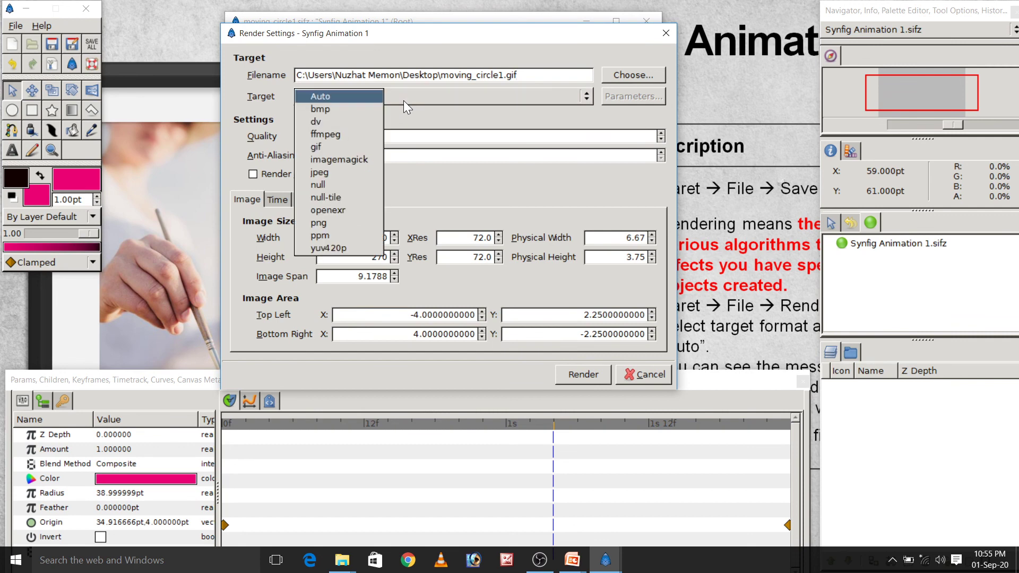
click(350, 147)
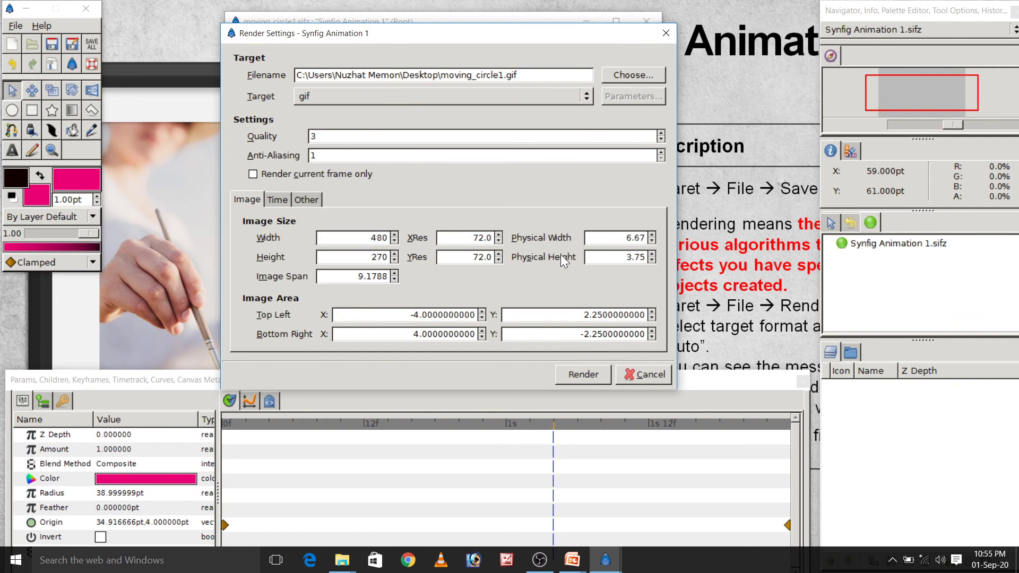
click(578, 371)
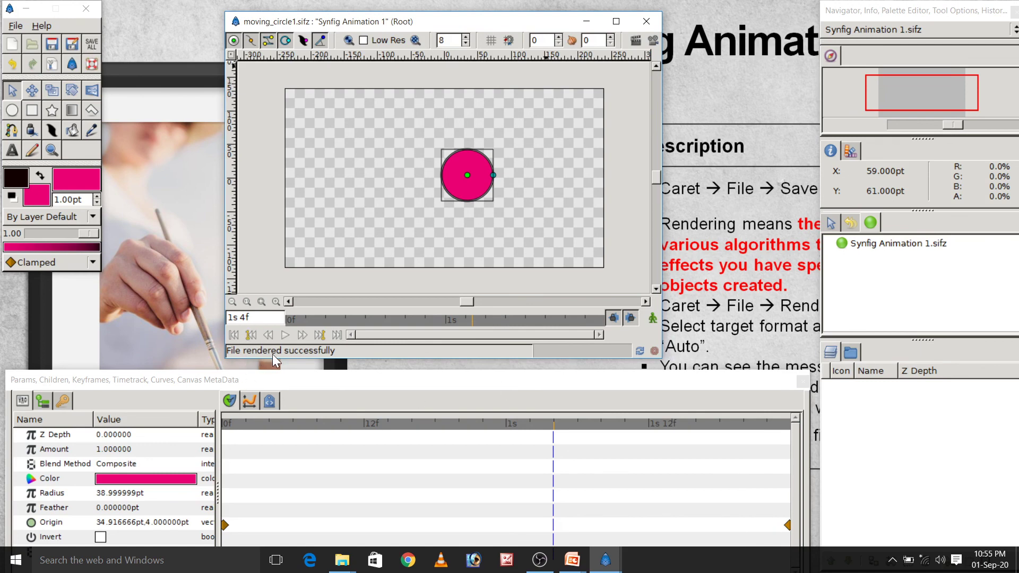
On the desktop, bring up the Open with app list for moving_circle1.gif, showing Internet Explorer.
key(super+d)
click(221, 278)
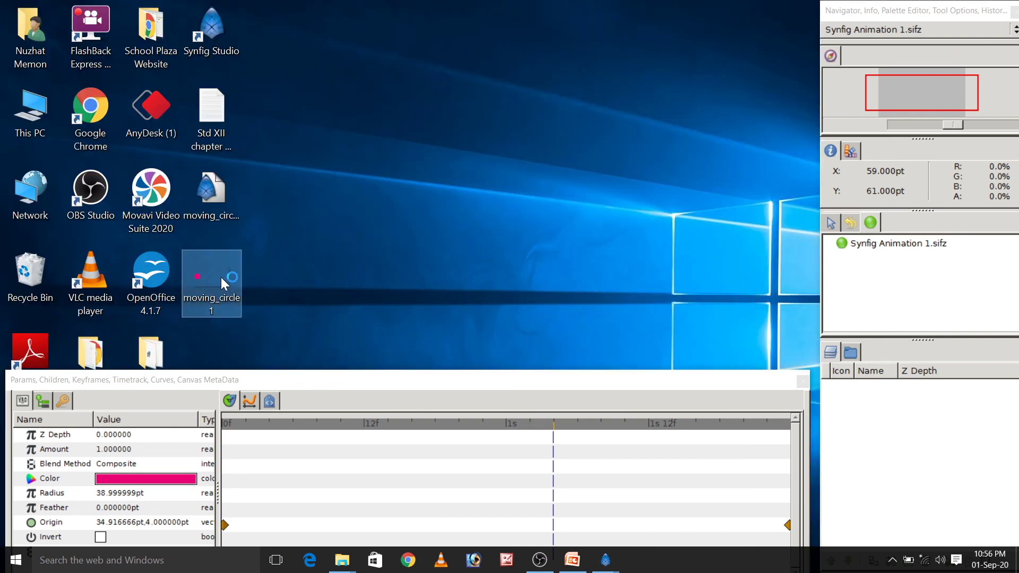
right_click(221, 277)
mouse_move(405, 325)
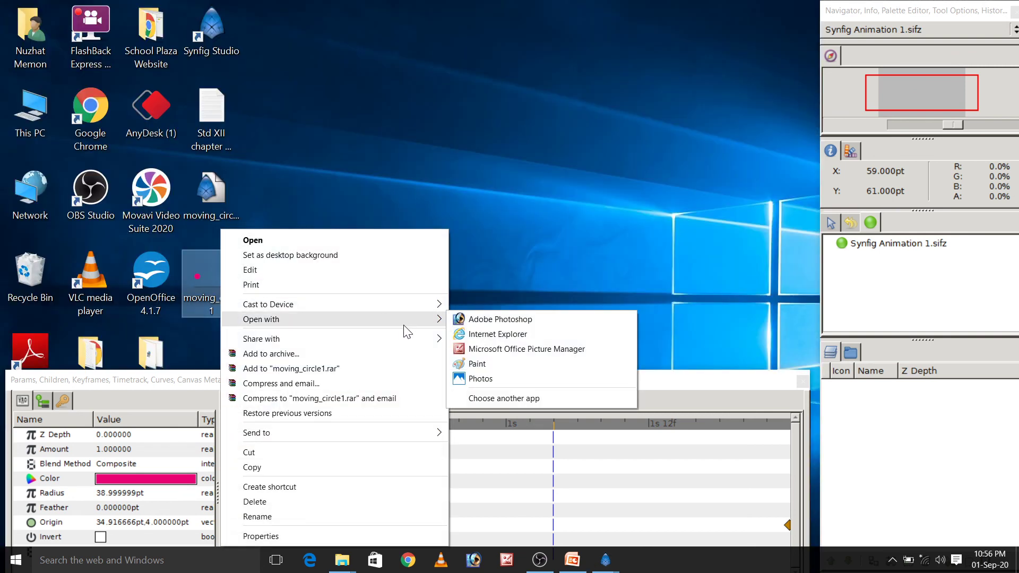